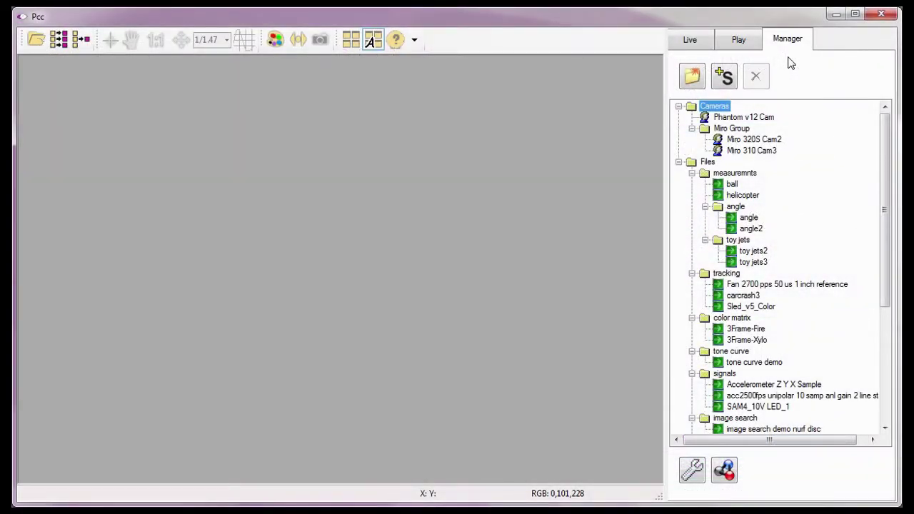
Check the Measurement preferences, with distances in inches and angles in degrees
{"action": "left_click", "coordinate": [692, 480]}
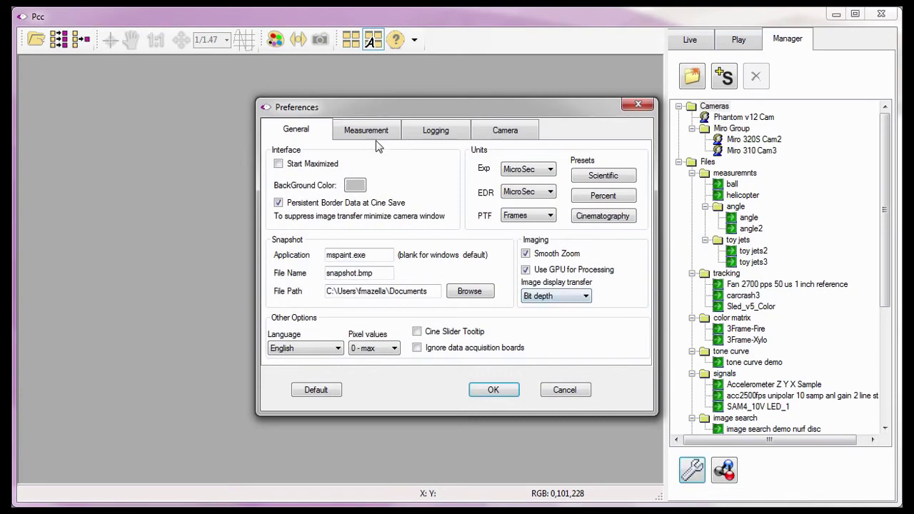
{"action": "left_click", "coordinate": [376, 133]}
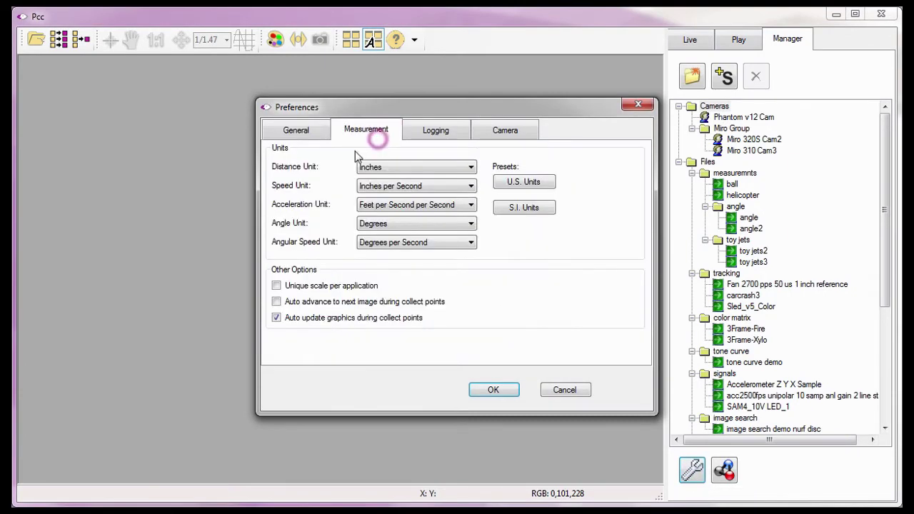
{"action": "left_click", "coordinate": [266, 270]}
Accept Preferences and load toy jets2 from Files > measuremnts > toy jets
{"action": "left_click", "coordinate": [494, 392]}
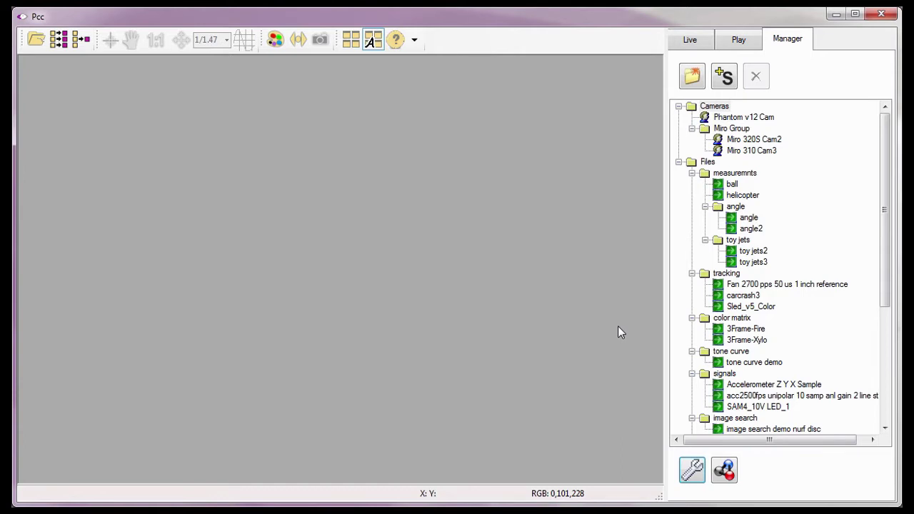
{"action": "double_click", "coordinate": [757, 252]}
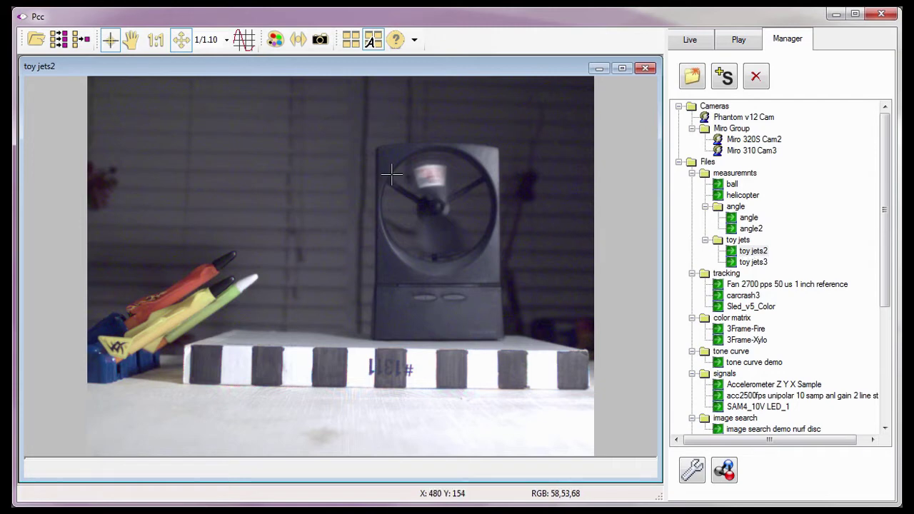
Apply the Edge Hipass 5x5 filter and set Saturation to 0.000 in Image Tools
{"action": "left_click", "coordinate": [275, 41]}
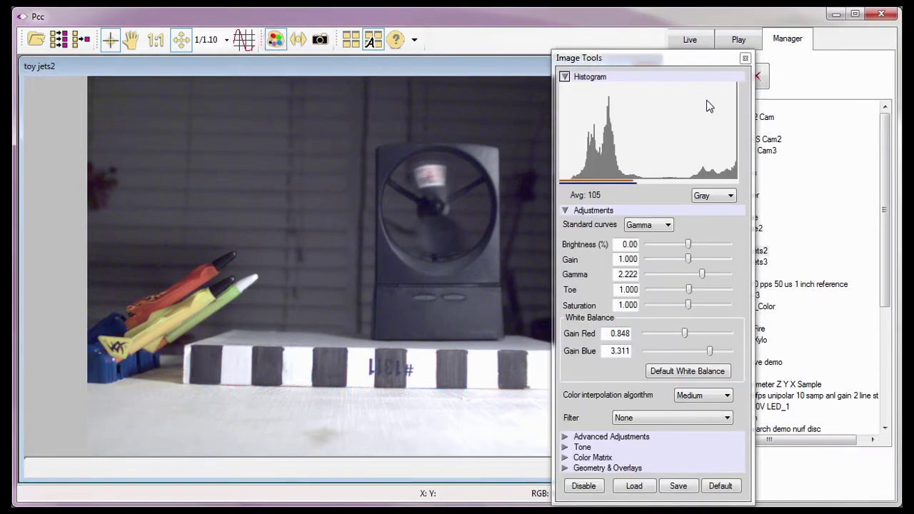
{"action": "left_click", "coordinate": [727, 420]}
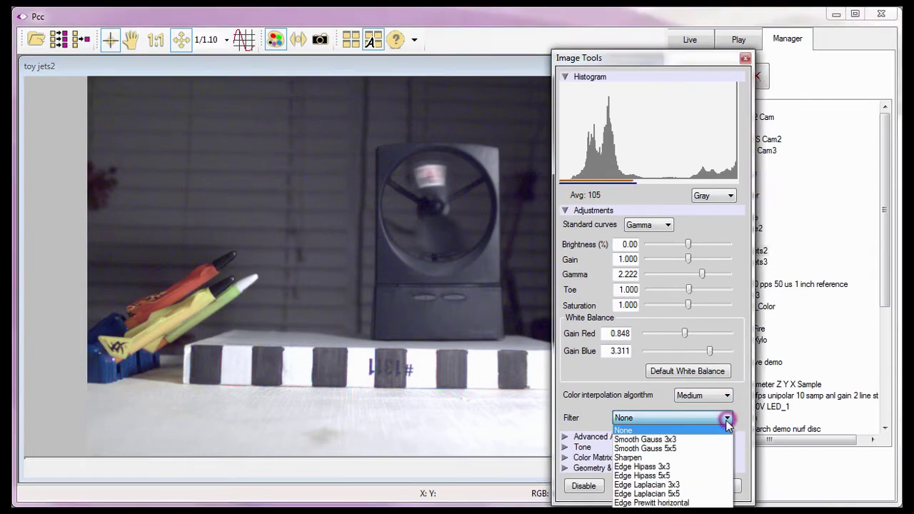
{"action": "left_click", "coordinate": [670, 476]}
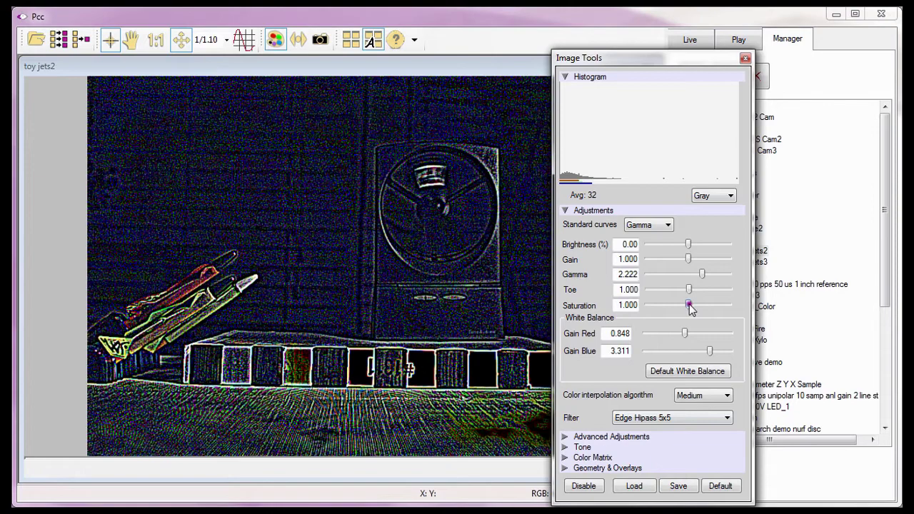
{"action": "left_click_drag", "start_coordinate": [688, 306], "coordinate": [642, 312]}
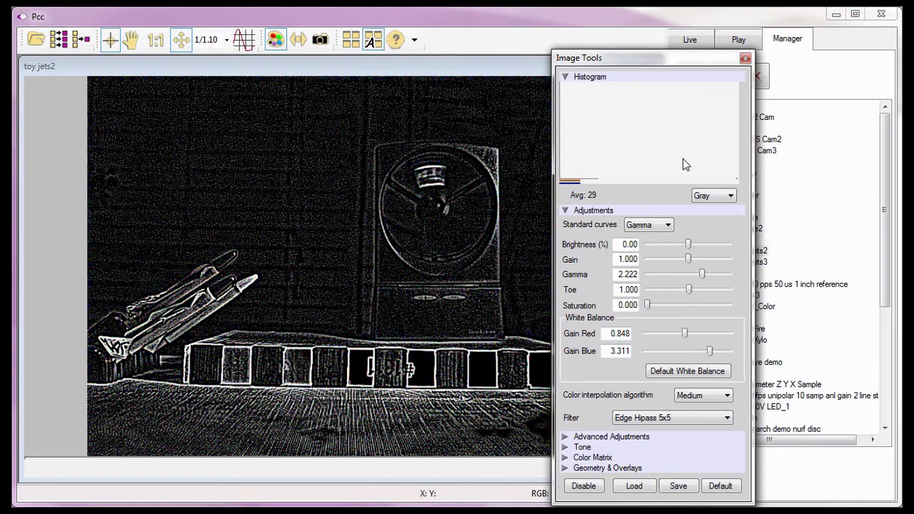
{"action": "left_click", "coordinate": [745, 59]}
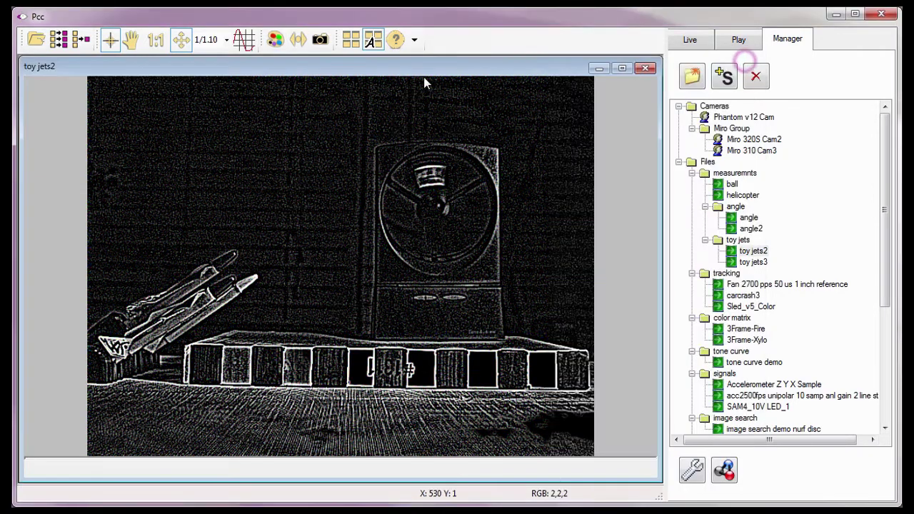
{"action": "left_click", "coordinate": [207, 52]}
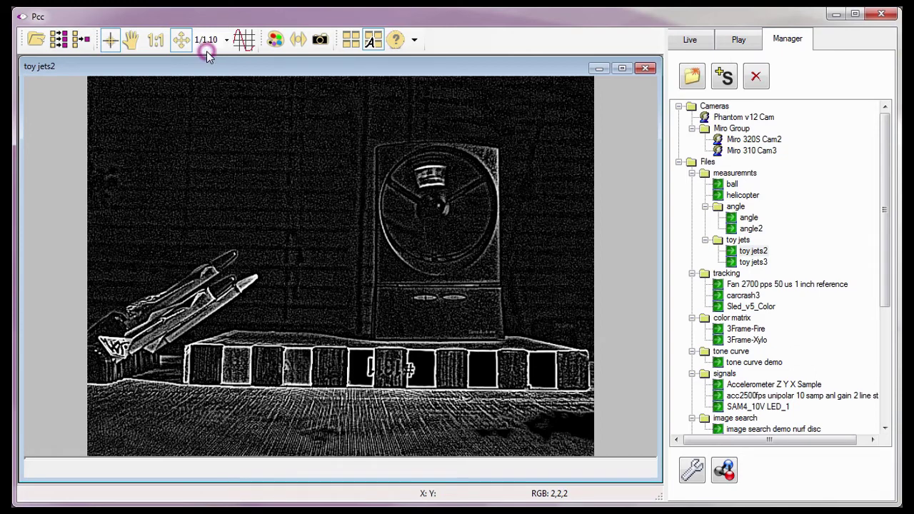
Reconfirm Preferences with OK and display the toy jets2 image at 1:1 actual size
{"action": "left_click", "coordinate": [691, 470]}
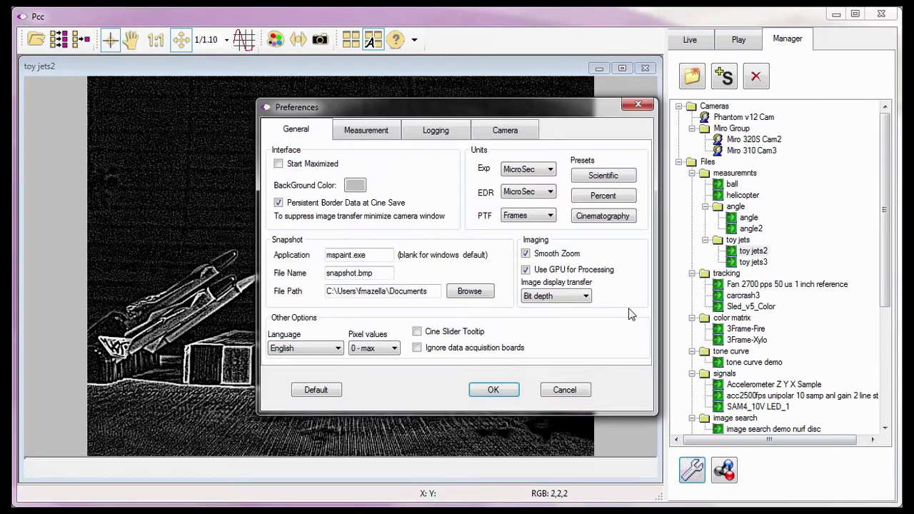
{"action": "left_click", "coordinate": [596, 253]}
{"action": "left_click", "coordinate": [494, 389]}
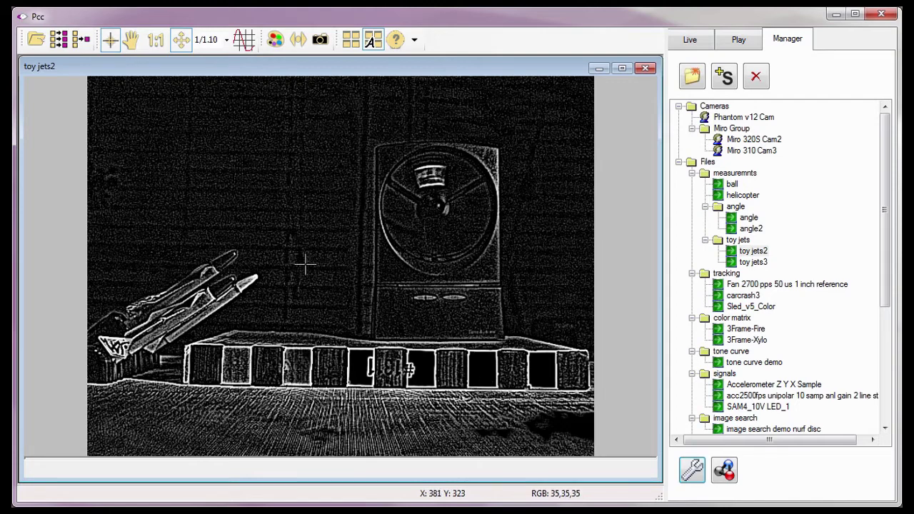
{"action": "left_click", "coordinate": [159, 46]}
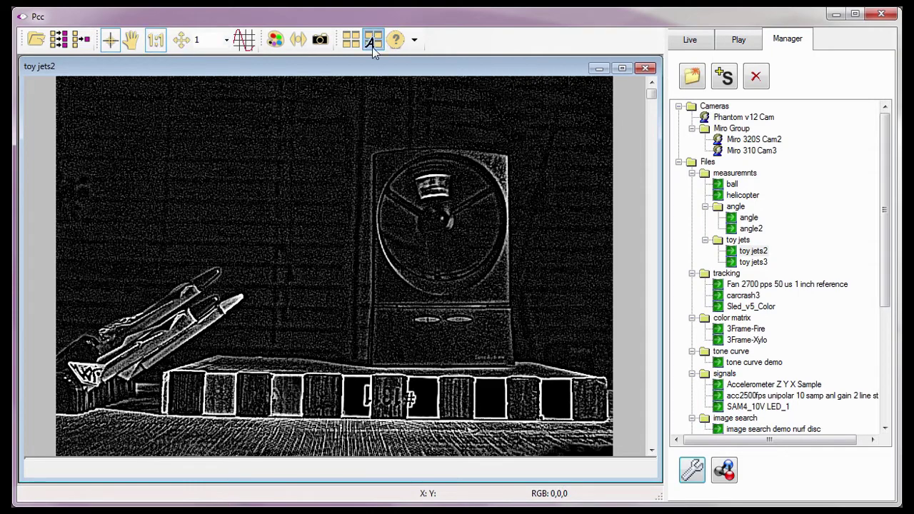
Calibrate with a 12-inch gauge across both ends of the striped bar, giving 0.020 in/pix
{"action": "left_click", "coordinate": [741, 39]}
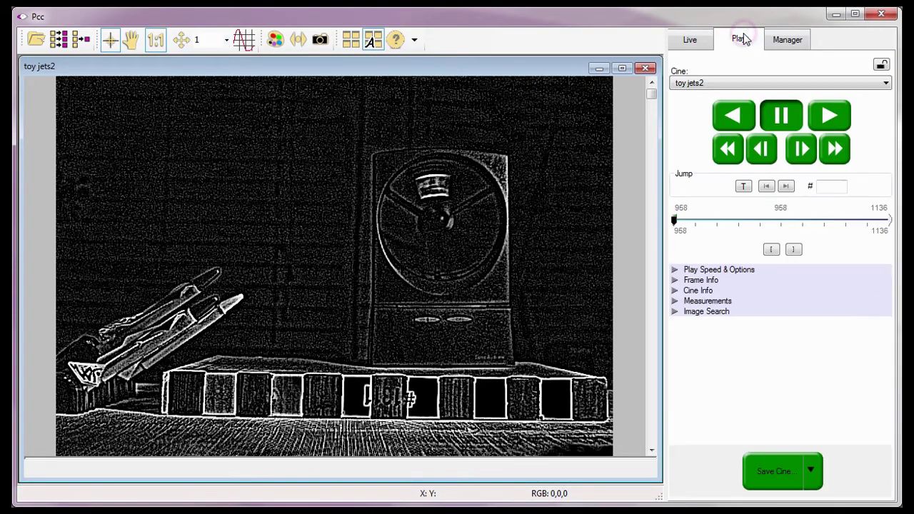
{"action": "left_click", "coordinate": [673, 300]}
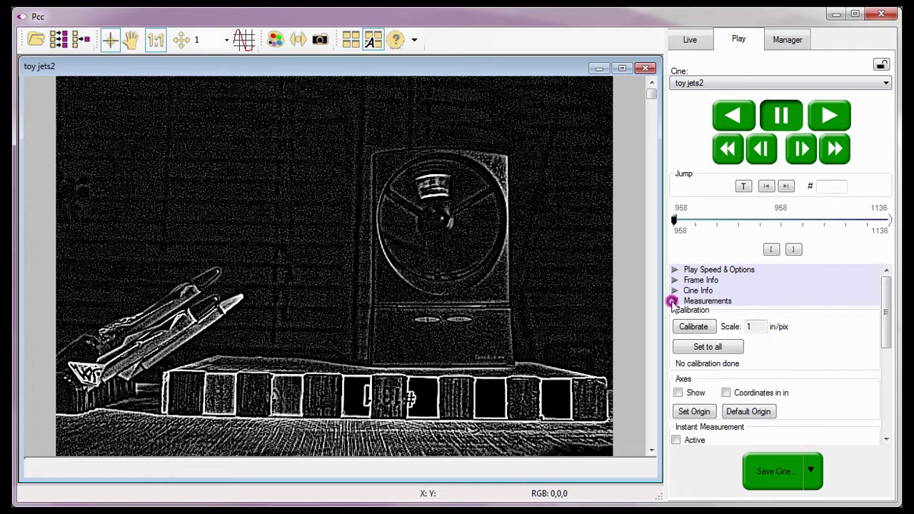
{"action": "left_click", "coordinate": [694, 326]}
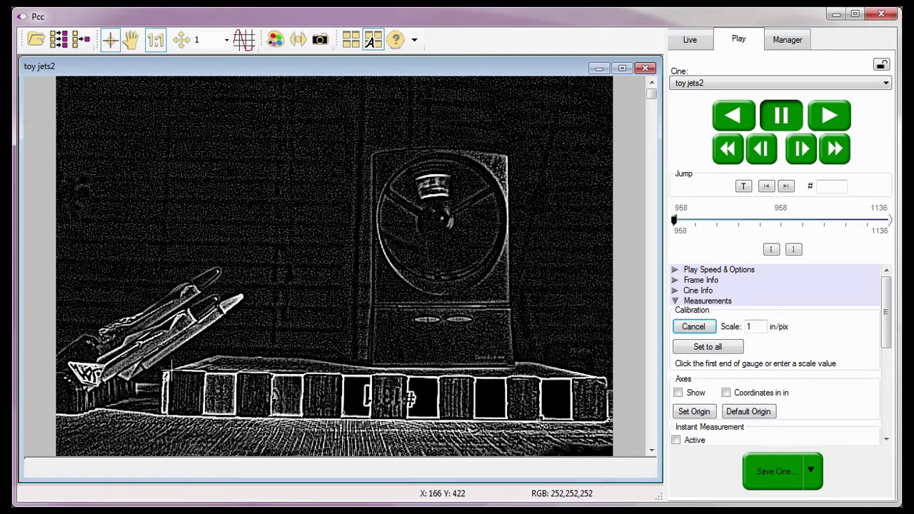
{"action": "left_click", "coordinate": [171, 369]}
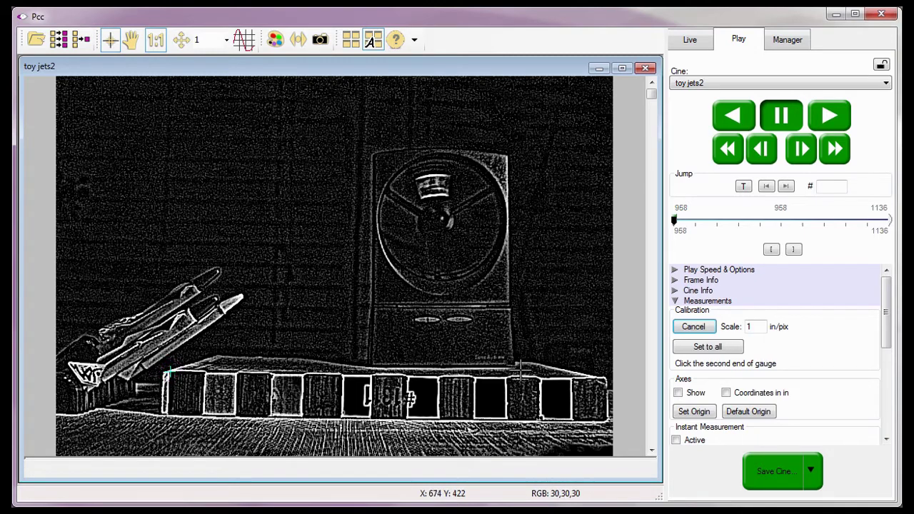
{"action": "left_click", "coordinate": [571, 371]}
{"action": "left_click", "coordinate": [457, 254]}
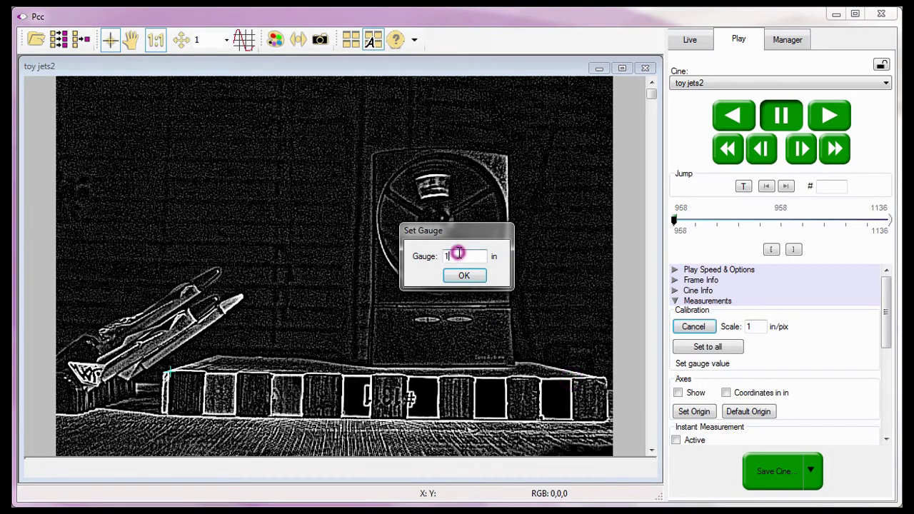
{"action": "type", "text": "2"}
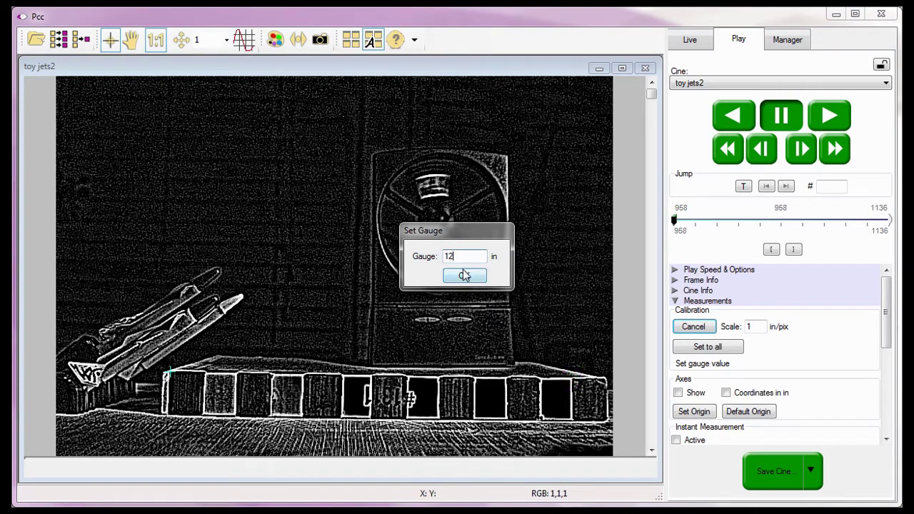
{"action": "left_click", "coordinate": [464, 276]}
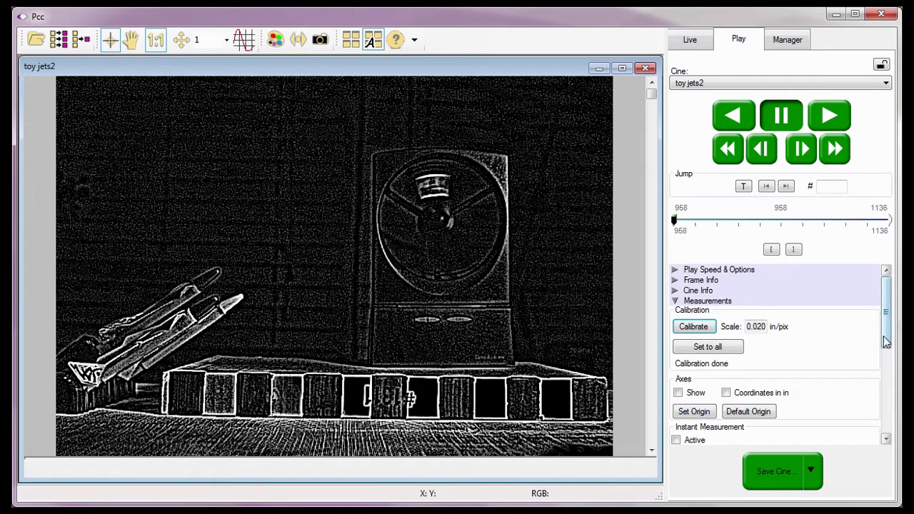
Activate Instant Measurement and select 'Distance & Angle & Speed: 2points'
{"action": "left_click_drag", "start_coordinate": [883, 336], "coordinate": [886, 385]}
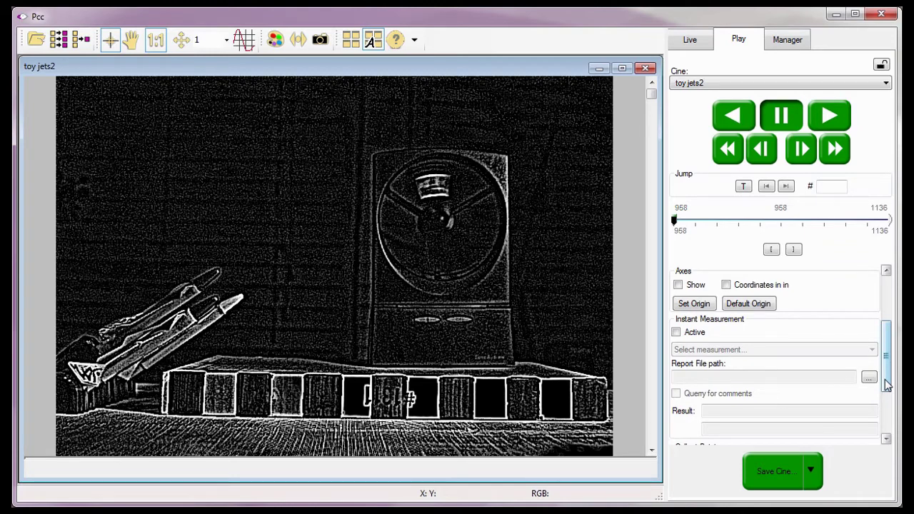
{"action": "left_click", "coordinate": [887, 384]}
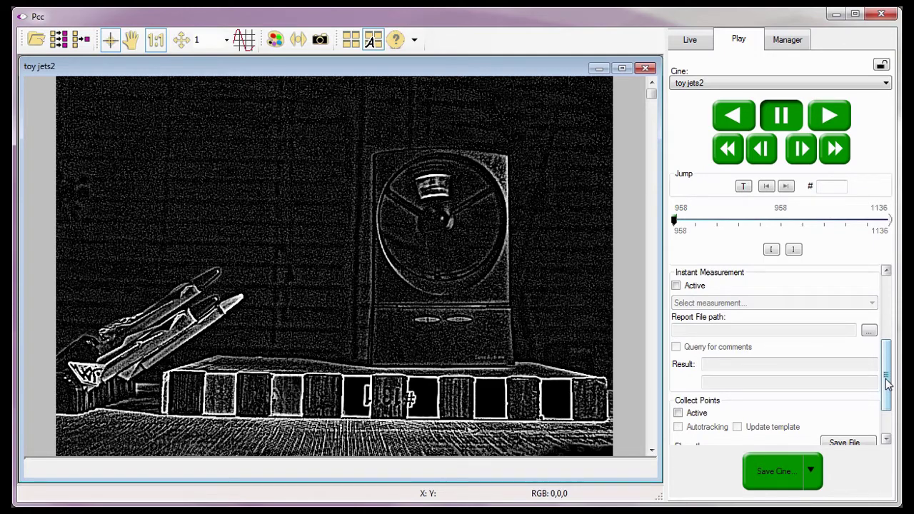
{"action": "left_click", "coordinate": [675, 286]}
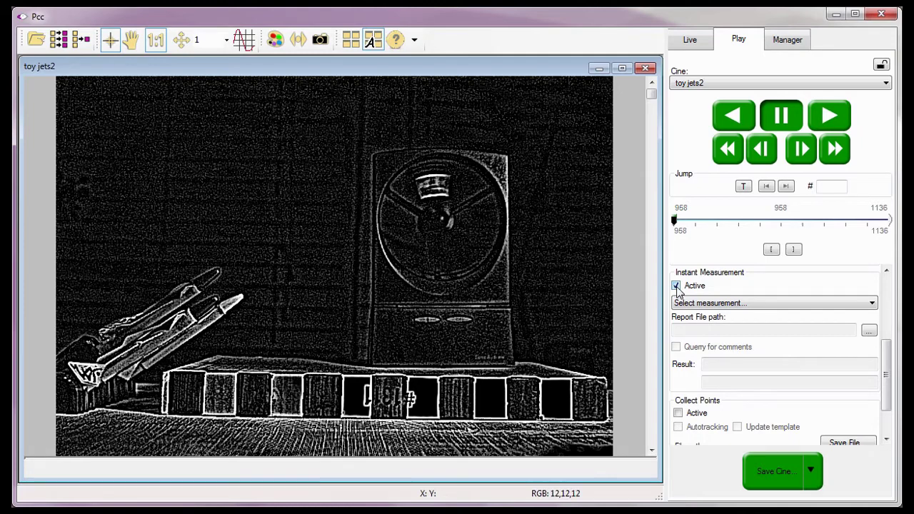
{"action": "left_click", "coordinate": [869, 304]}
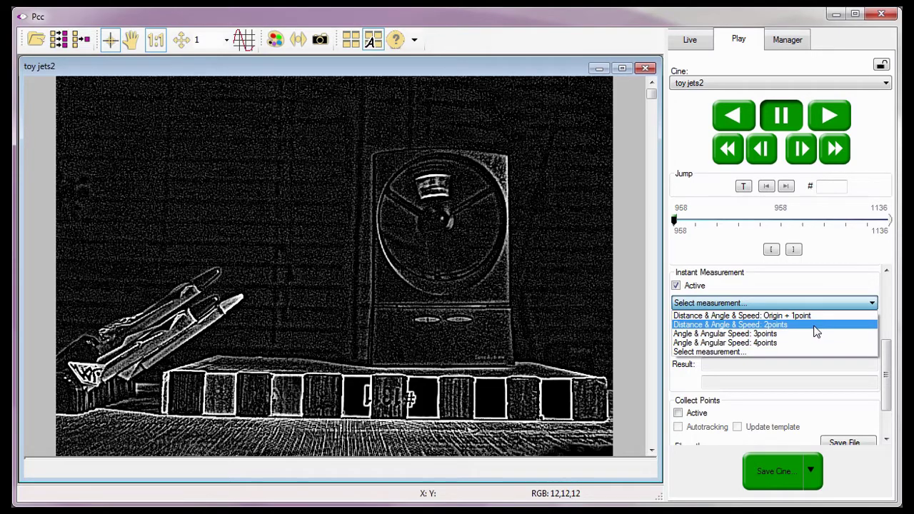
{"action": "left_click", "coordinate": [816, 327]}
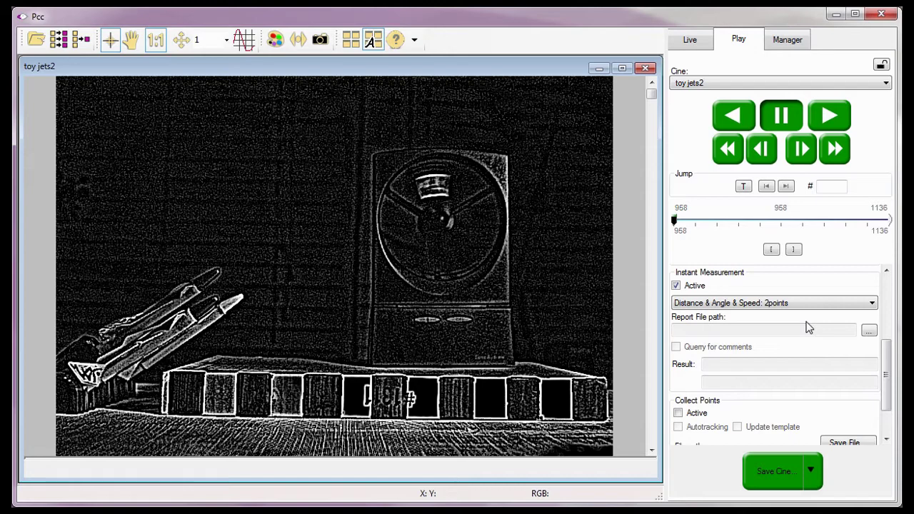
Browse to the Tutorial Cines folder and name the report file DAS2PT1
{"action": "left_click", "coordinate": [869, 331]}
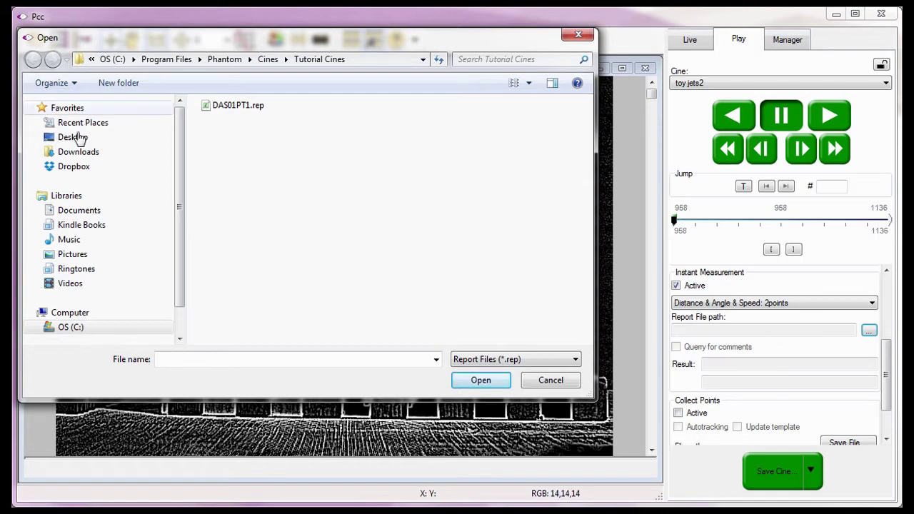
{"action": "left_click", "coordinate": [125, 365]}
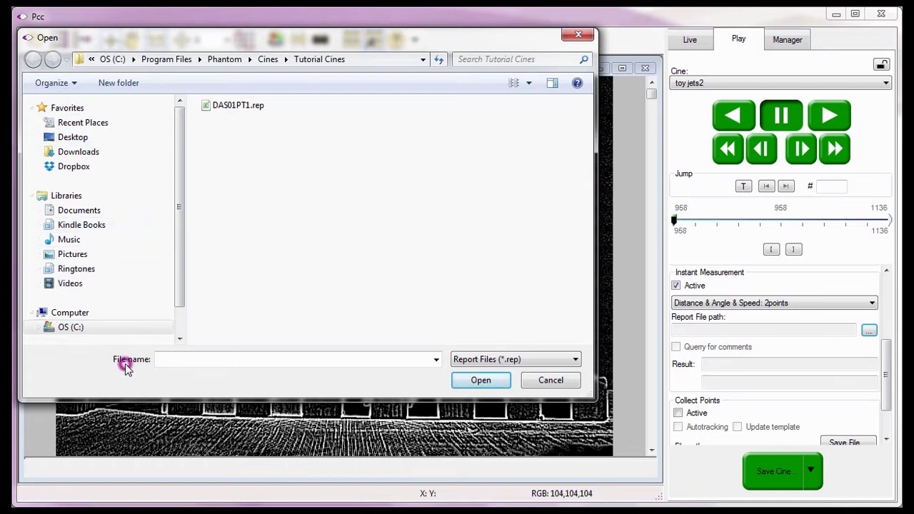
{"action": "left_click", "coordinate": [161, 359]}
{"action": "type", "text": "DAS"}
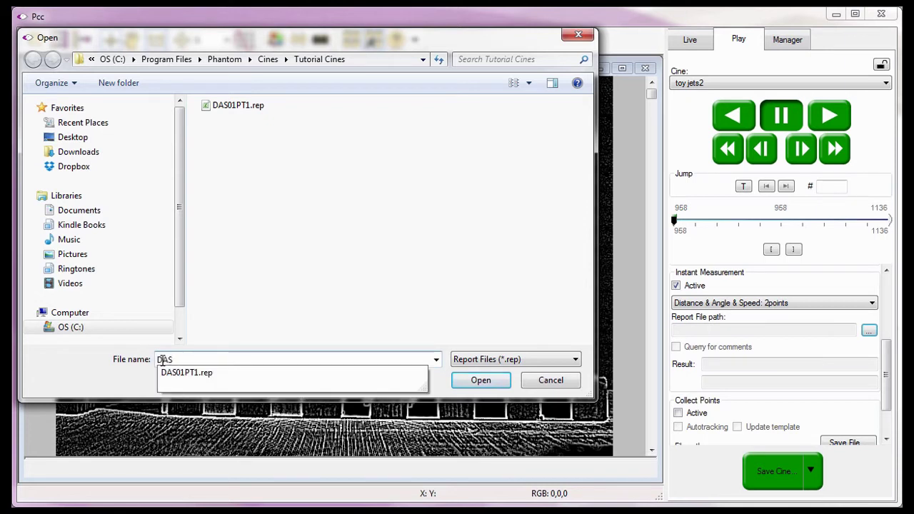
{"action": "type", "text": "2PT1"}
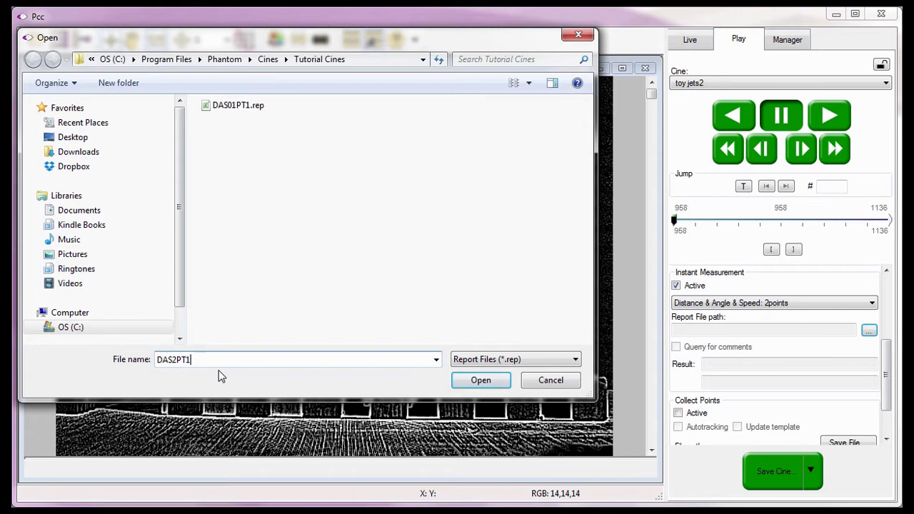
Create the report file and replace its Title with DAS2PT1
{"action": "left_click", "coordinate": [464, 381]}
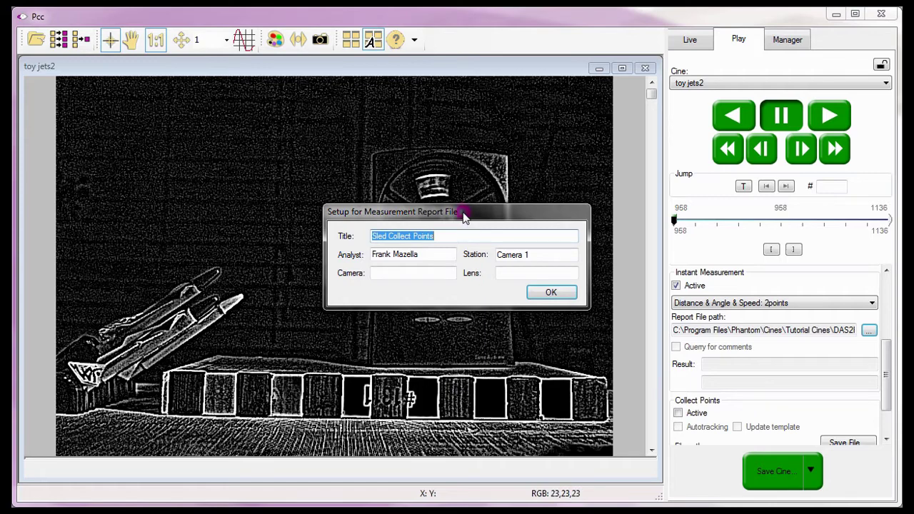
{"action": "left_click", "coordinate": [445, 239]}
{"action": "left_click_drag", "start_coordinate": [446, 238], "coordinate": [349, 238]}
{"action": "type", "text": "DAS2"}
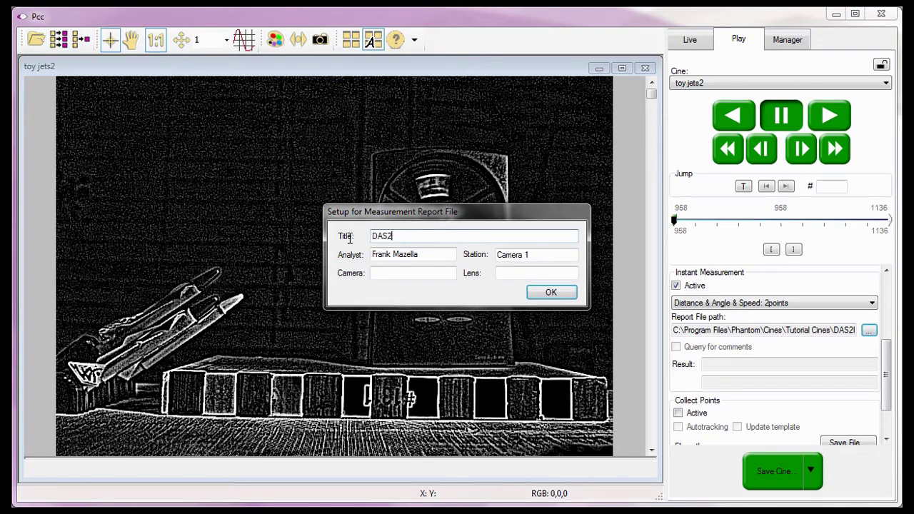
{"action": "type", "text": "PT1"}
{"action": "left_click", "coordinate": [360, 258]}
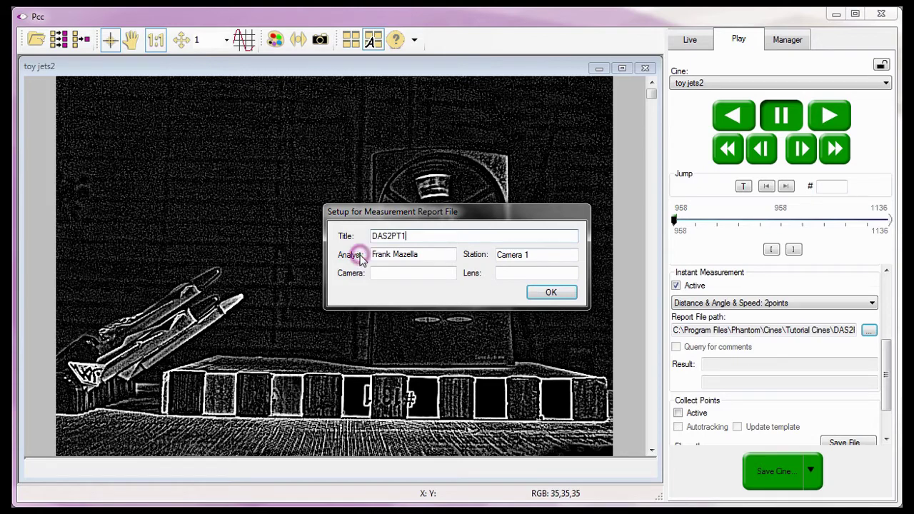
{"action": "left_click", "coordinate": [429, 255]}
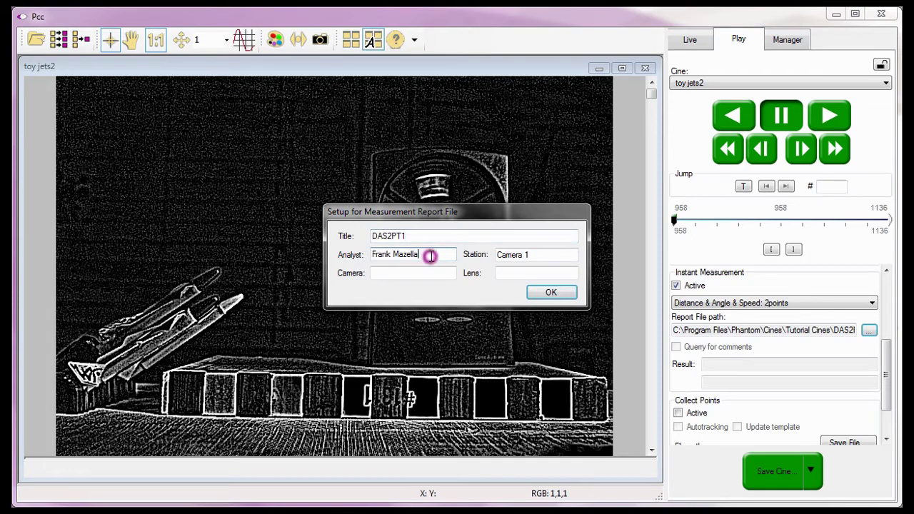
{"action": "left_click", "coordinate": [492, 257]}
Enter Phantom v121 as the report's camera model
{"action": "left_click", "coordinate": [359, 271]}
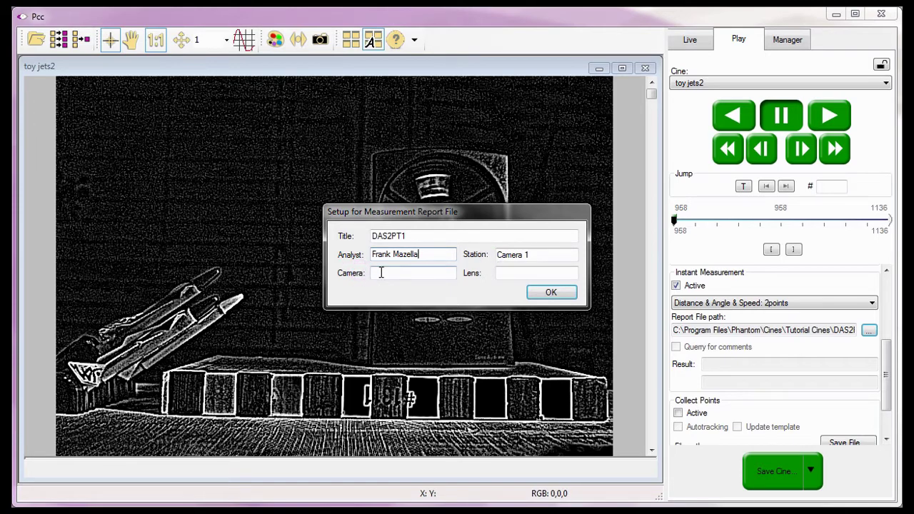
{"action": "left_click", "coordinate": [380, 272]}
{"action": "type", "text": "Phant"}
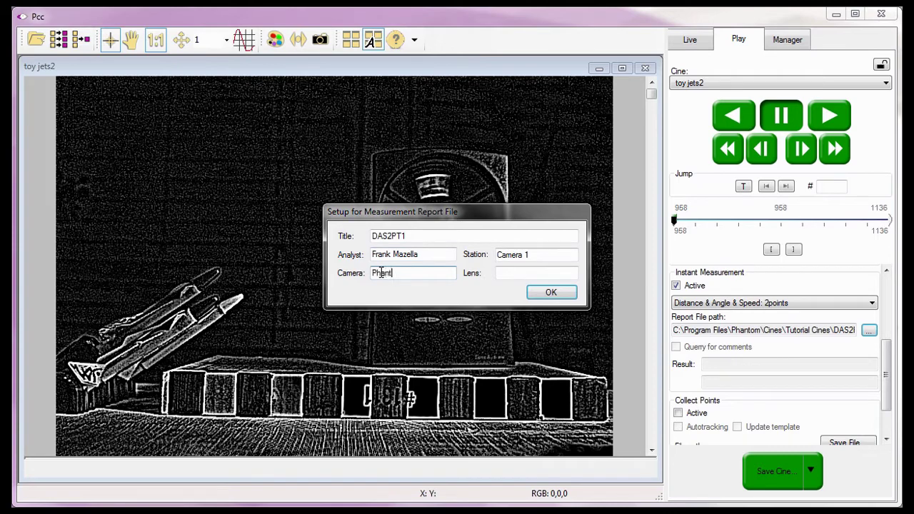
{"action": "type", "text": "om v121"}
Describe the lens as Zigma Zoom 24-70mm at F-stop Wide open
{"action": "left_click", "coordinate": [483, 276]}
{"action": "left_click", "coordinate": [499, 274]}
{"action": "type", "text": "1"}
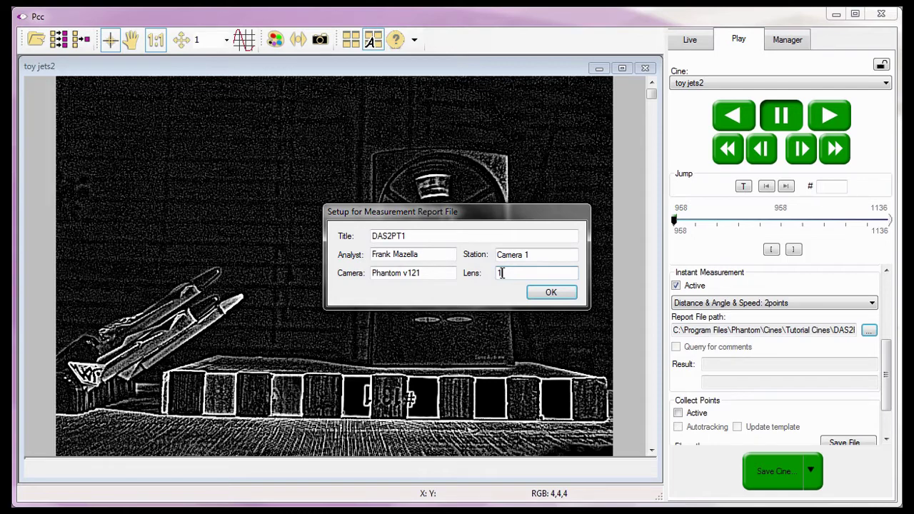
{"action": "type", "text": "2.8 Zigma Zoom 24-"}
{"action": "type", "text": "70mm"}
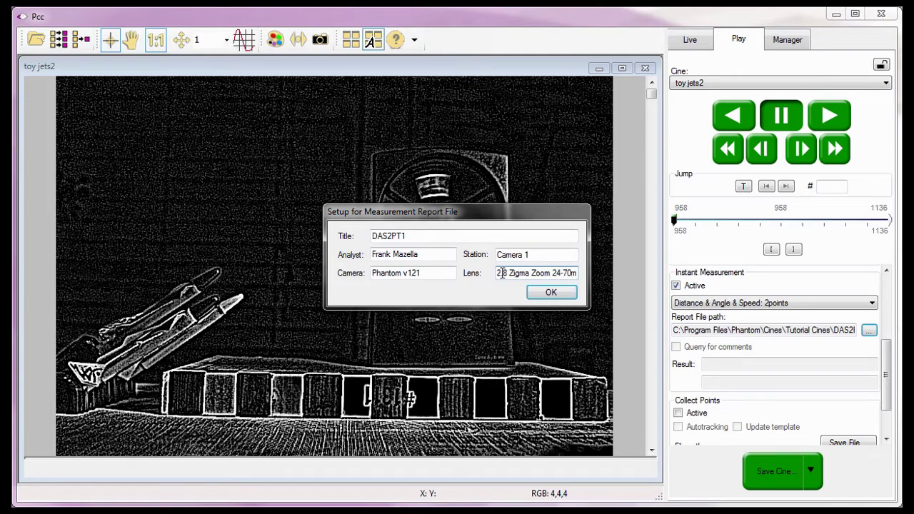
{"action": "left_click", "coordinate": [502, 272]}
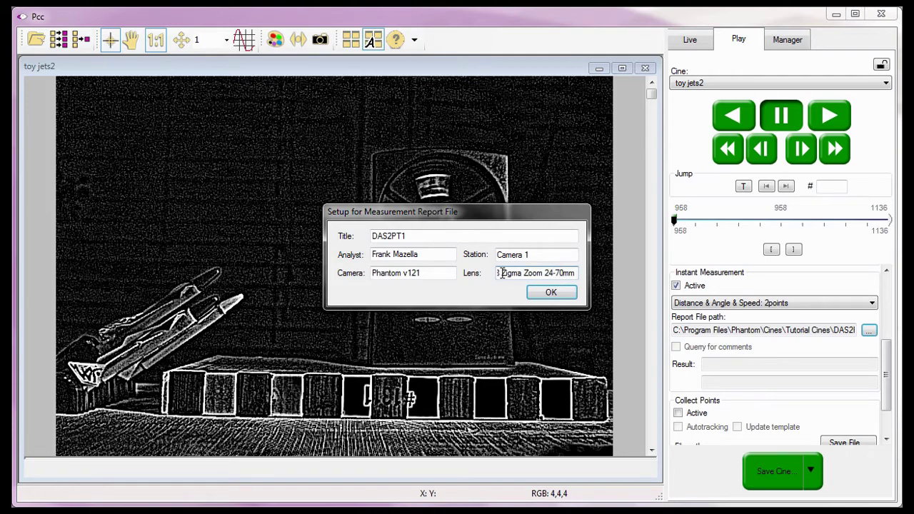
{"action": "key", "text": "End"}
{"action": "type", "text": "F-st"}
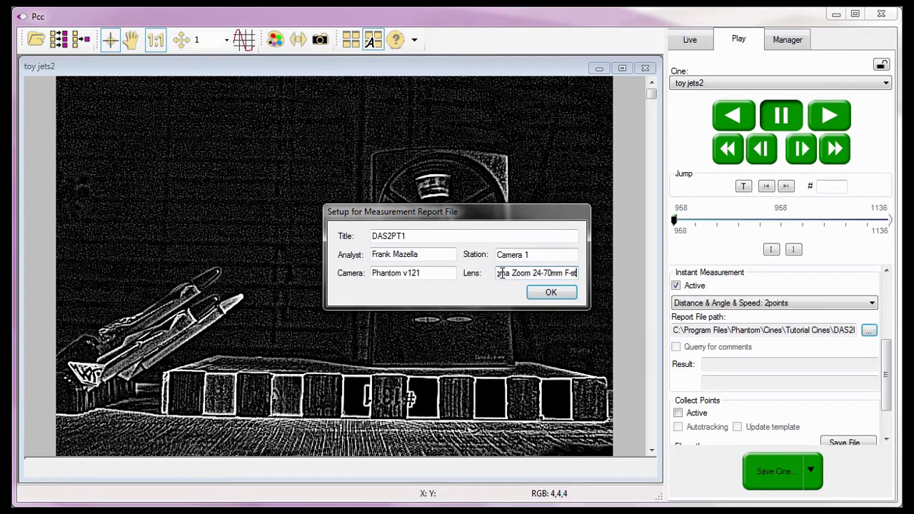
{"action": "type", "text": "op wide"}
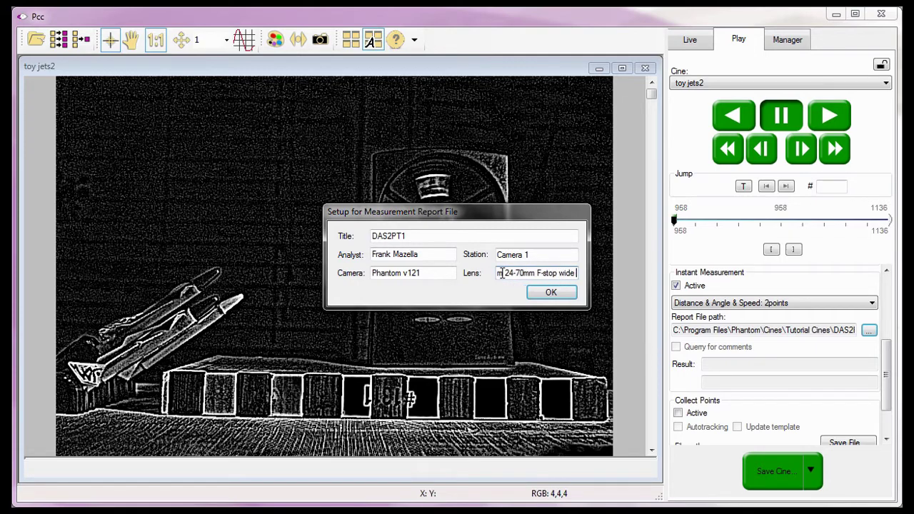
{"action": "type", "text": " open"}
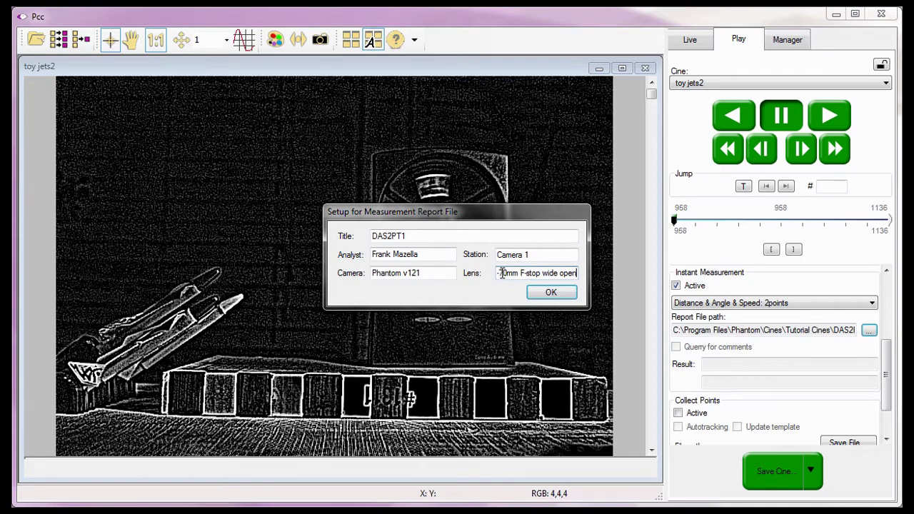
{"action": "left_click", "coordinate": [546, 271]}
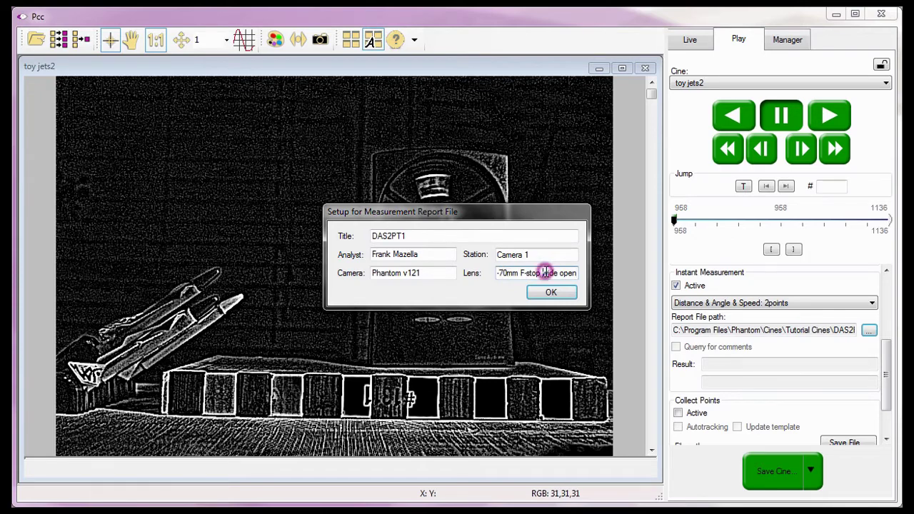
{"action": "key", "text": "BackSpace"}
{"action": "type", "text": "W"}
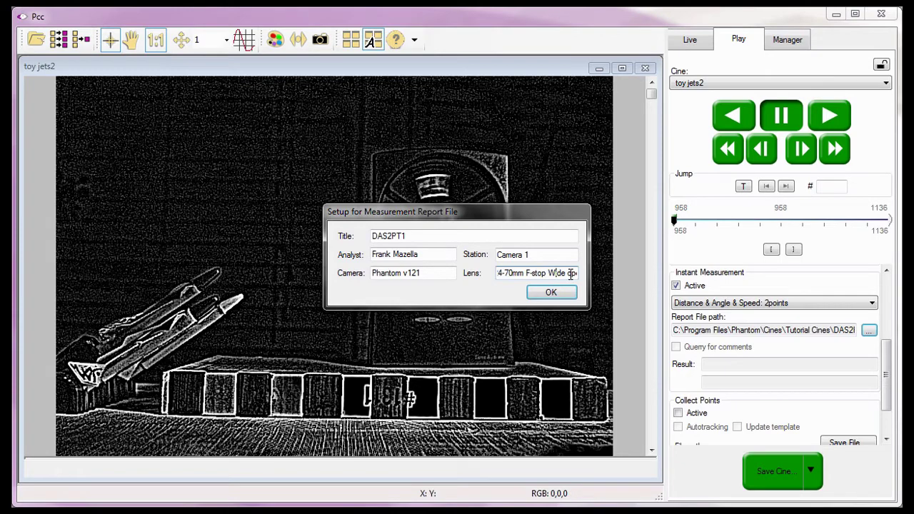
{"action": "left_click", "coordinate": [571, 273]}
Confirm the report header and enable Query for comments for instant measurements
{"action": "left_click", "coordinate": [564, 293]}
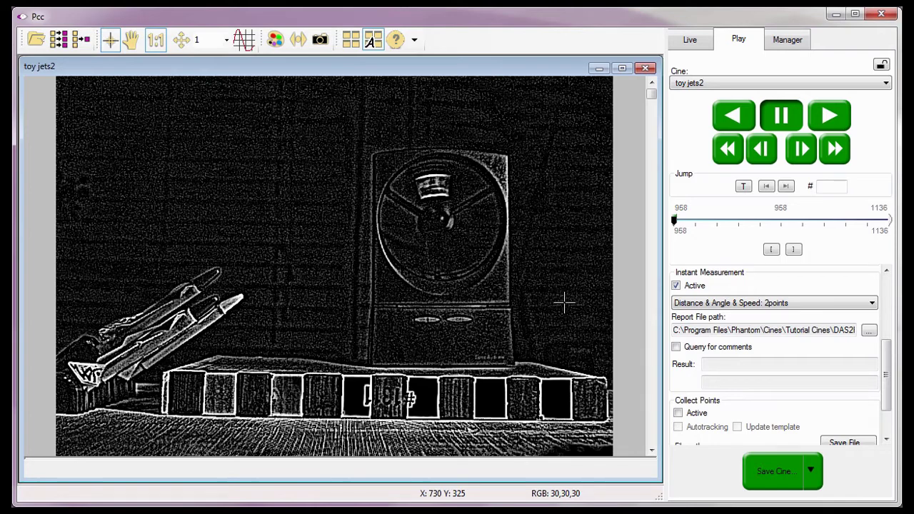
{"action": "left_click", "coordinate": [666, 319]}
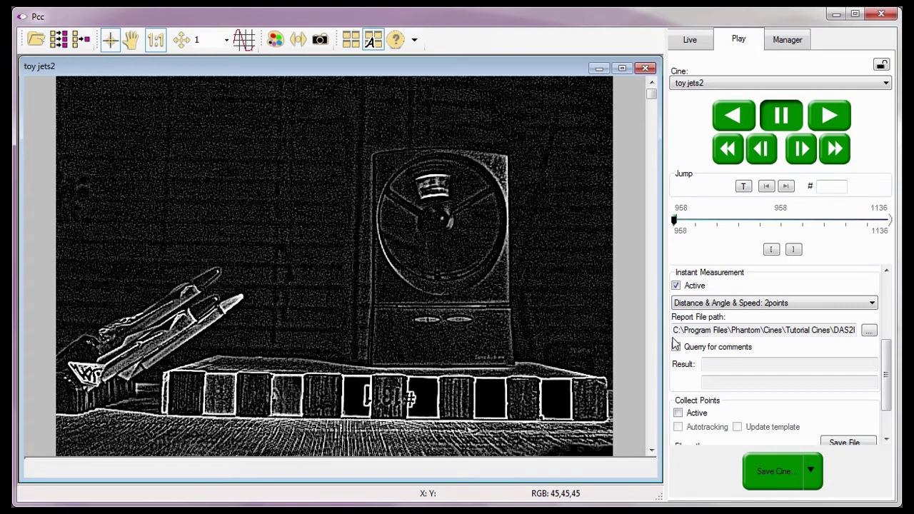
{"action": "left_click", "coordinate": [675, 346]}
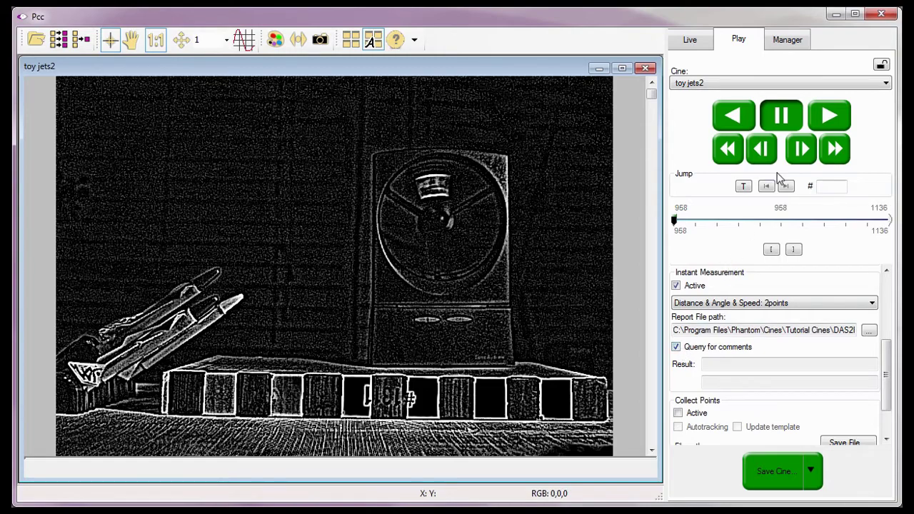
Step to frame 977 and place the first point on the front rocket's nose
{"action": "left_click", "coordinate": [798, 157]}
{"action": "left_click_drag", "start_coordinate": [797, 159], "coordinate": [796, 157]}
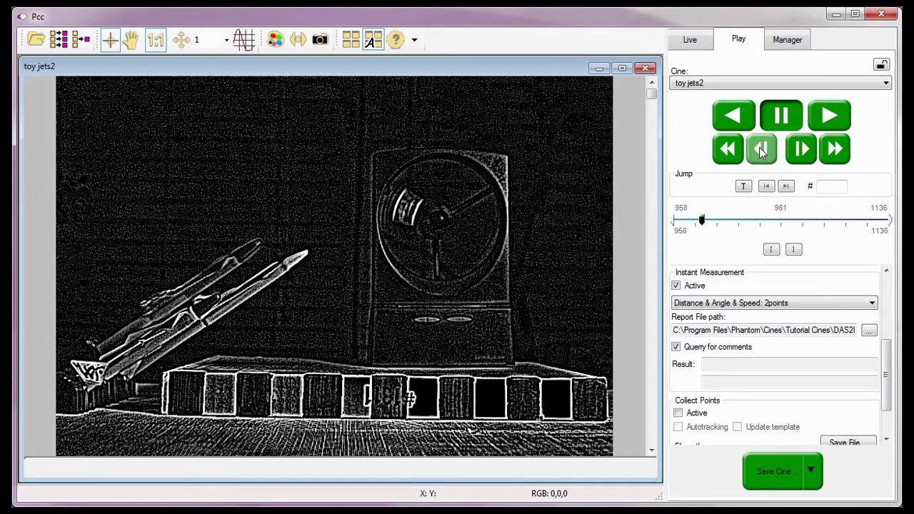
{"action": "left_click", "coordinate": [760, 147]}
{"action": "left_click", "coordinate": [760, 148]}
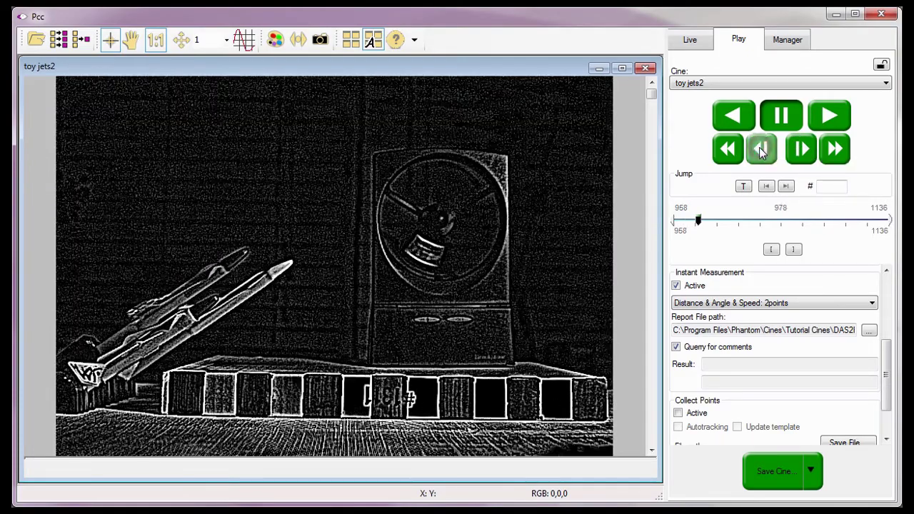
{"action": "left_click", "coordinate": [759, 148]}
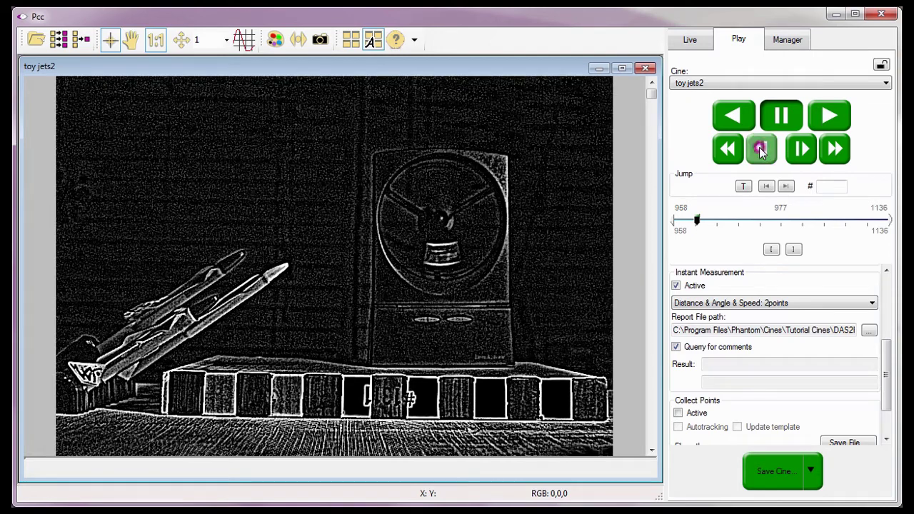
{"action": "left_click", "coordinate": [216, 294]}
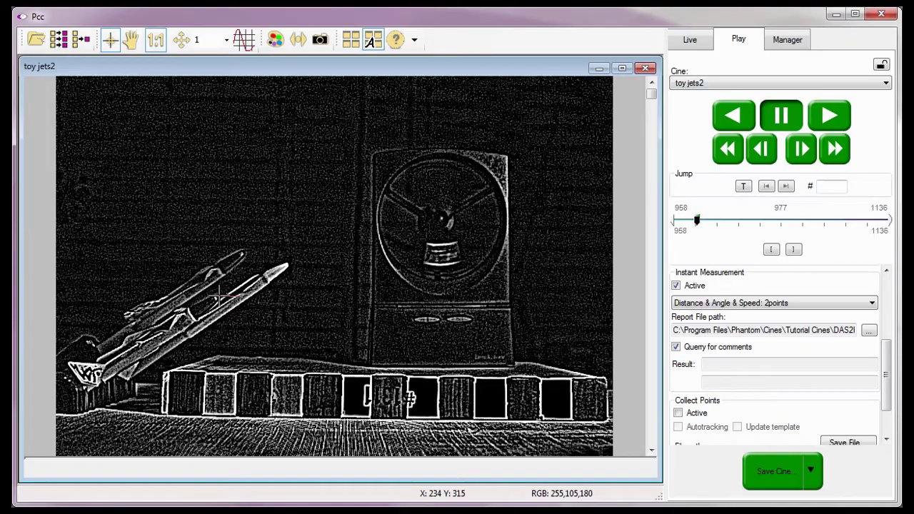
Advance to frame 1008 and mark the nose again, reading d= 3.3112 in, s= 64.0878 in/s
{"action": "left_click", "coordinate": [827, 118]}
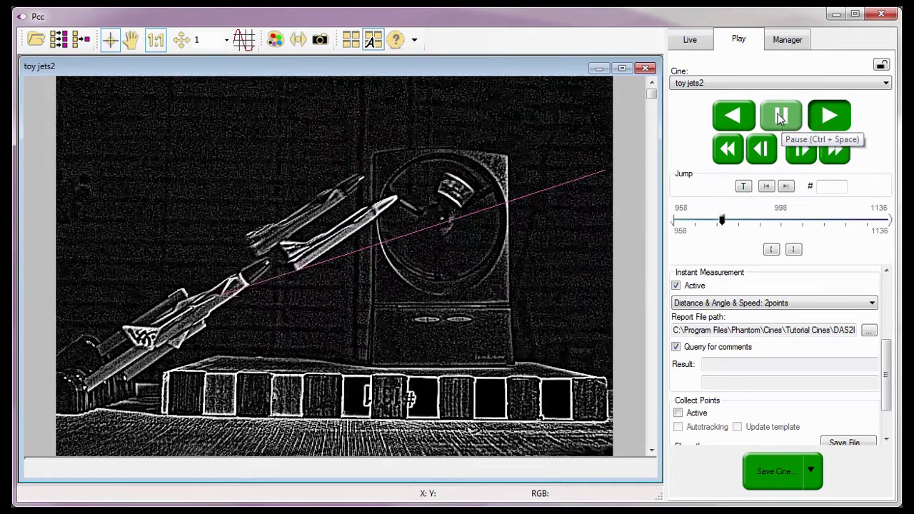
{"action": "left_click", "coordinate": [780, 119]}
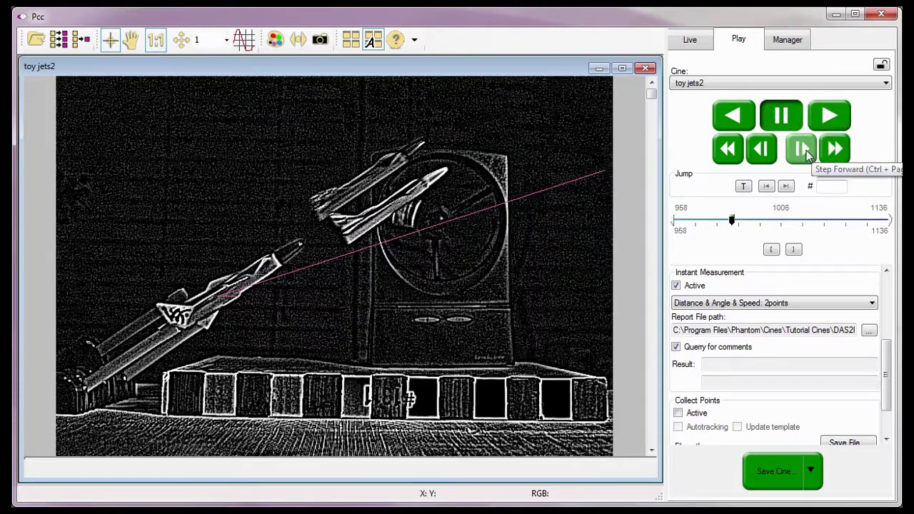
{"action": "left_click", "coordinate": [802, 148]}
{"action": "left_click", "coordinate": [801, 149]}
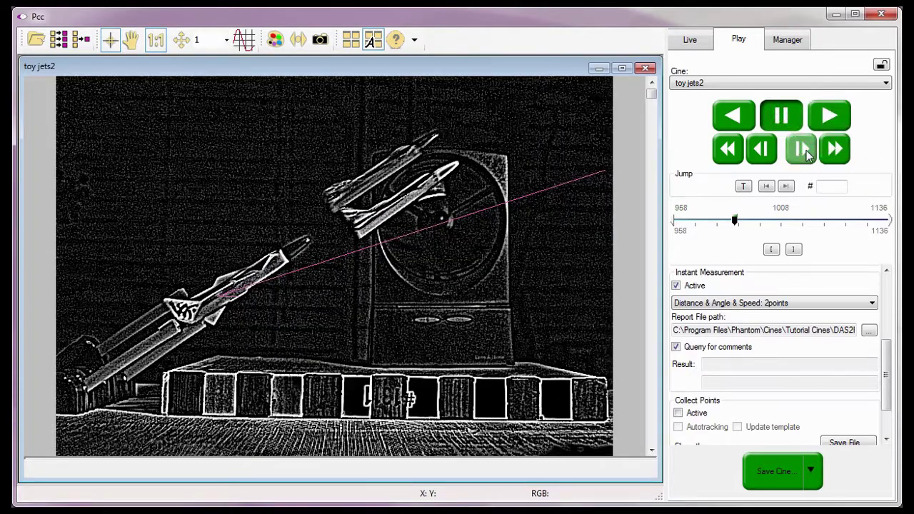
{"action": "left_click", "coordinate": [807, 156]}
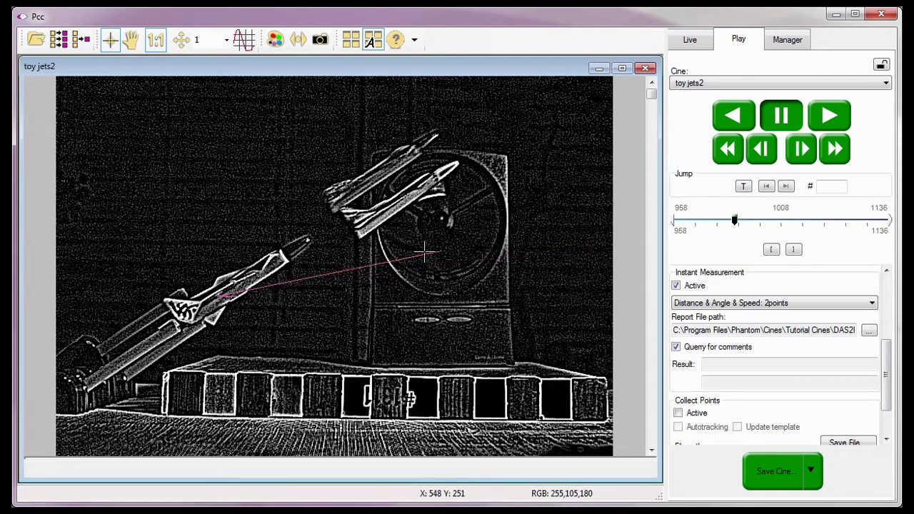
{"action": "left_click", "coordinate": [310, 236]}
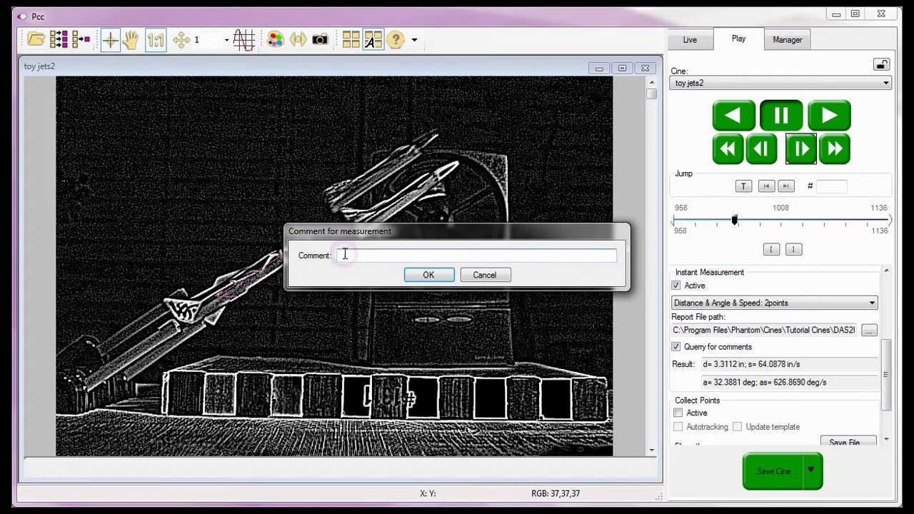
Enter the comment 'Jet adnavced 50 frames' and log the 3.3112 in, 64.0878 in/s measurement
{"action": "type", "text": "Jet adnavced "}
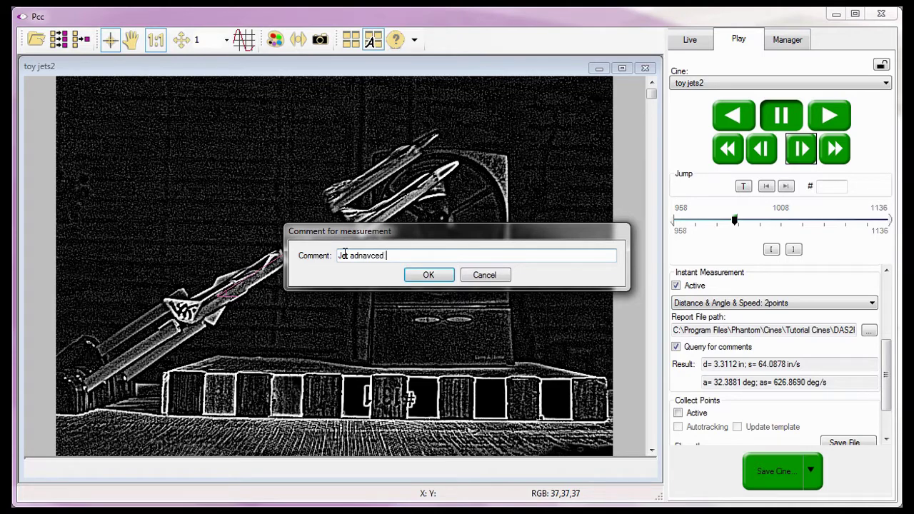
{"action": "type", "text": "50 frames"}
{"action": "left_click", "coordinate": [434, 276]}
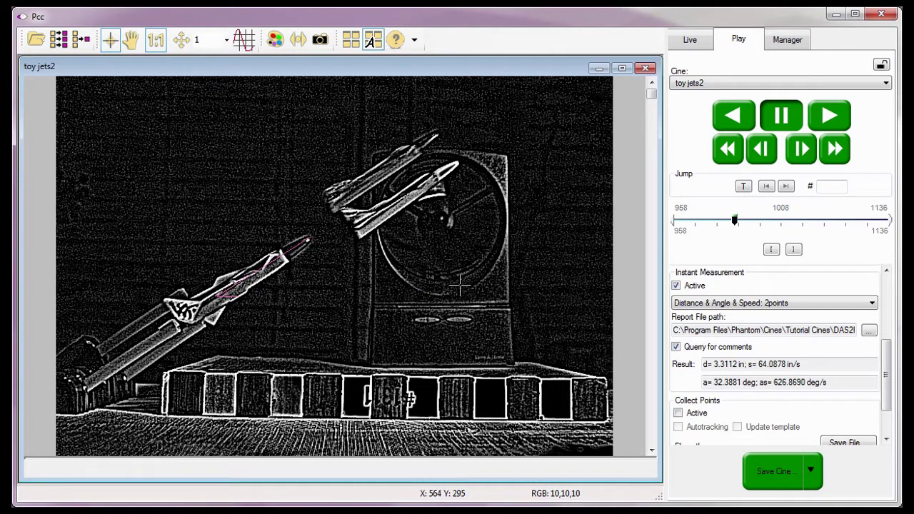
{"action": "left_click", "coordinate": [704, 366]}
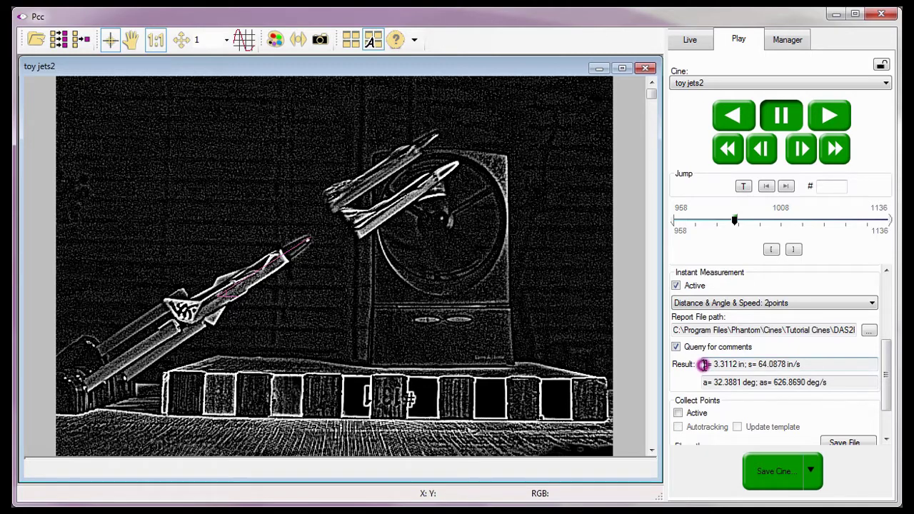
{"action": "left_click", "coordinate": [757, 364]}
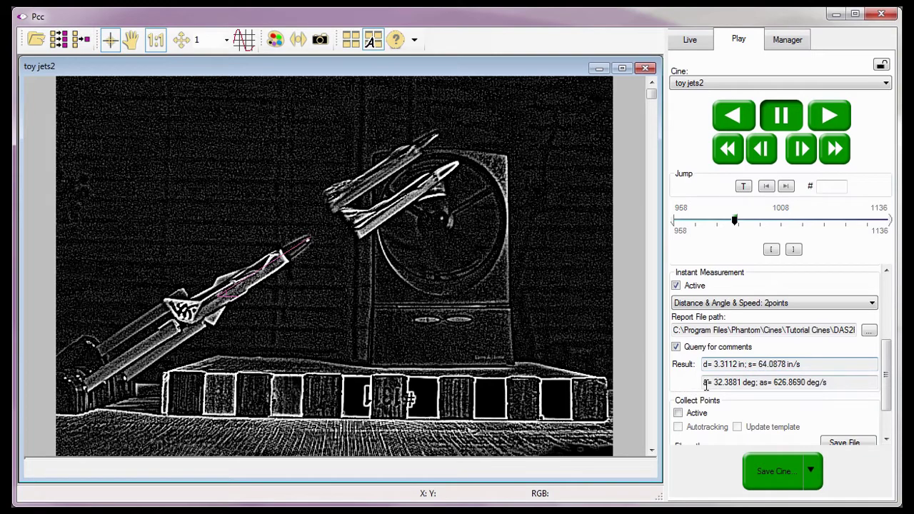
{"action": "left_click", "coordinate": [705, 383]}
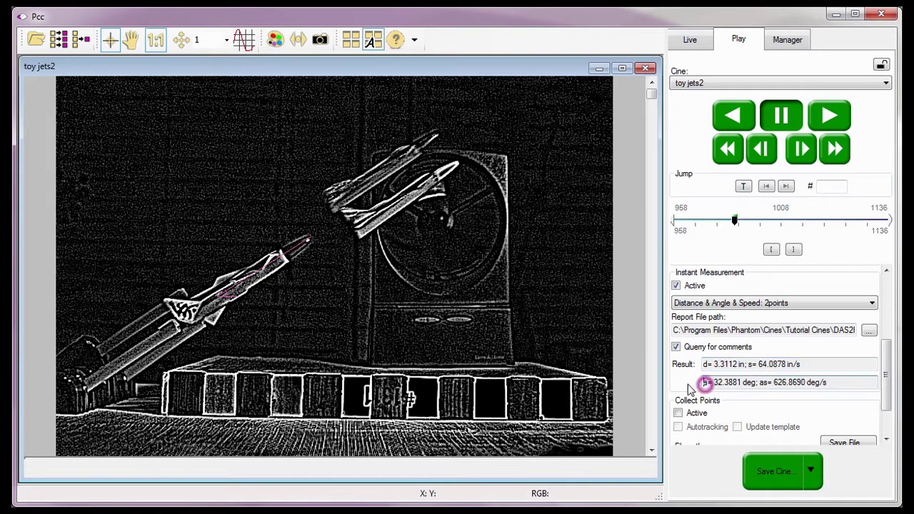
{"action": "left_click", "coordinate": [766, 383]}
{"action": "left_click", "coordinate": [679, 371]}
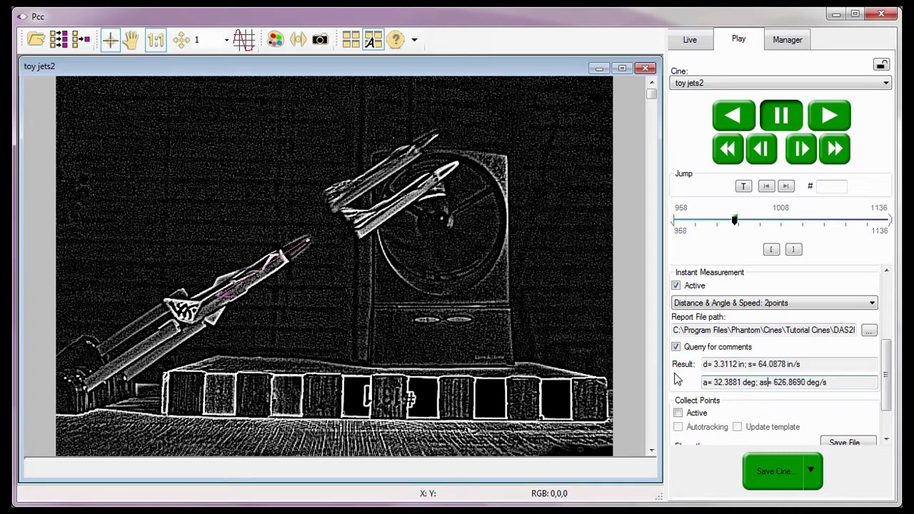
Reset Image Tools to Default to remove the edge filter, then disable comment queries and instant measurement
{"action": "left_click", "coordinate": [275, 40]}
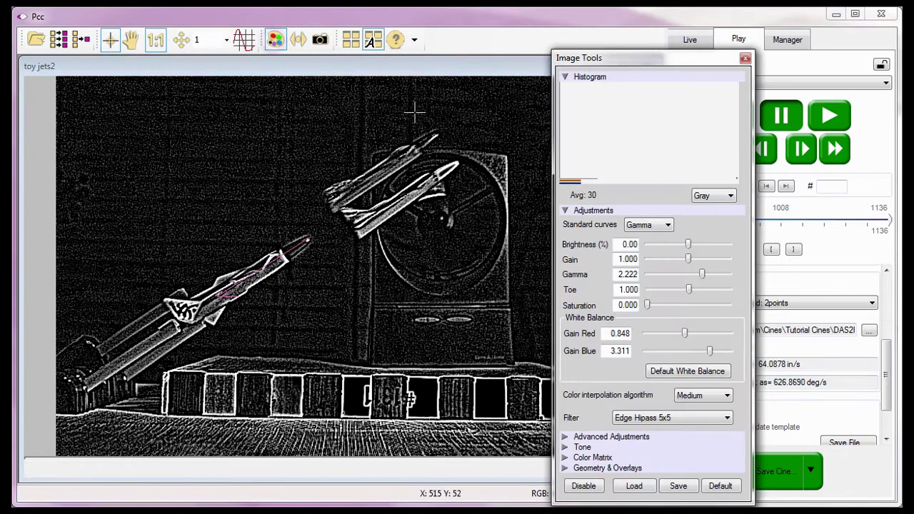
{"action": "left_click", "coordinate": [720, 485]}
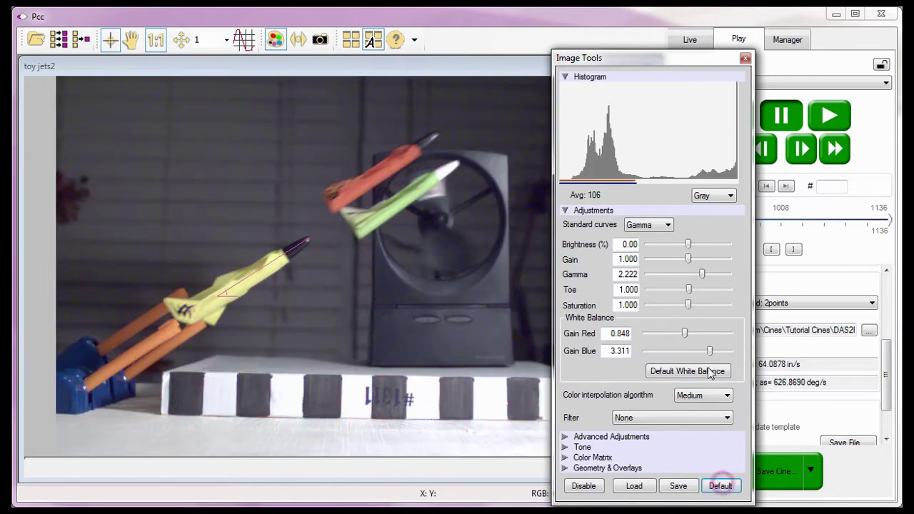
{"action": "left_click", "coordinate": [744, 58]}
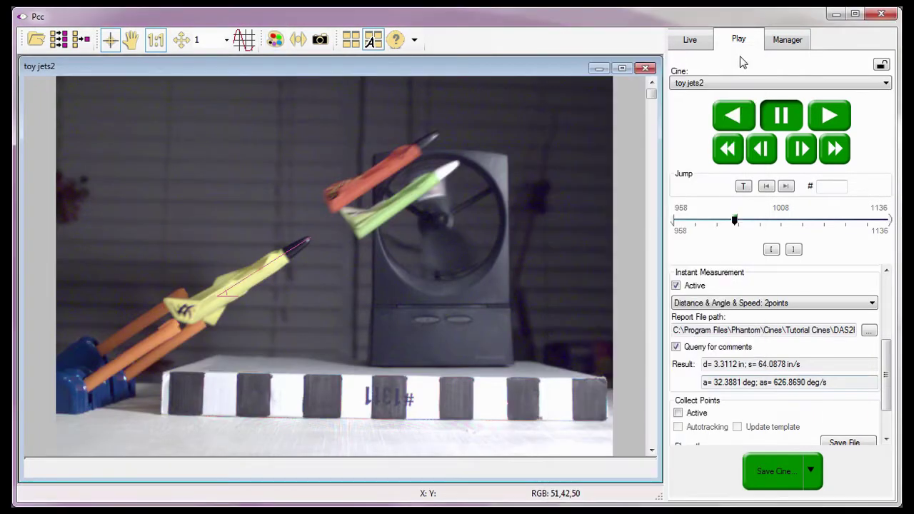
{"action": "left_click", "coordinate": [675, 346]}
{"action": "left_click", "coordinate": [676, 286]}
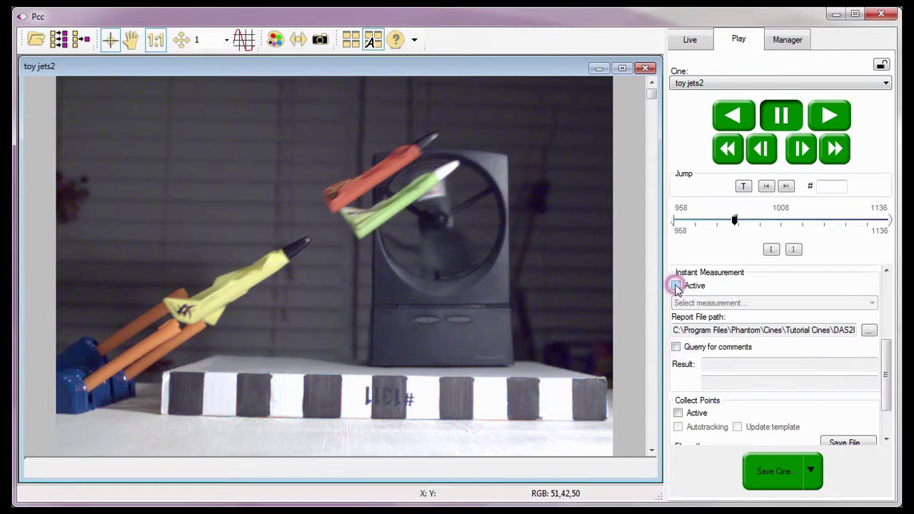